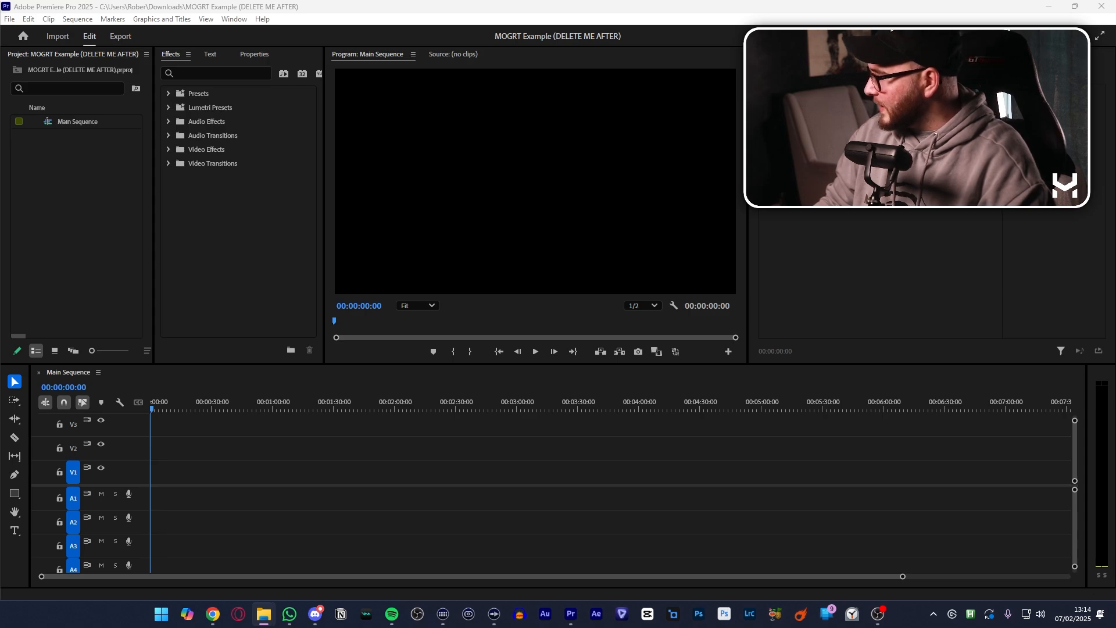
# - Add the YouTube Subscribe CTA (1).mp4 green-screen clip to the Main Sequence on tracks V1 and A1
pyautogui.moveTo(926, 417); pyautogui.dragTo(318, 480)
pyautogui.click(322, 396)
pyautogui.click(320, 397)
pyautogui.press('=')
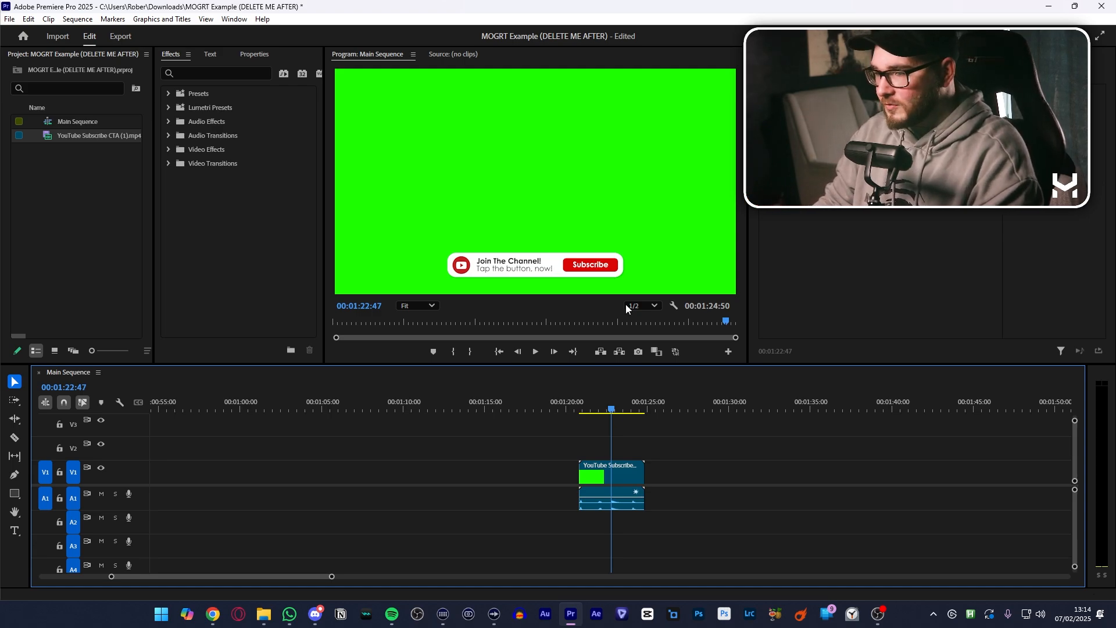
# - Apply the Ultra Key effect to the YouTube Subscribe CTA clip on V1
pyautogui.click(625, 468)
pyautogui.hotkey('ctrl', 'space')
pyautogui.write('ultra')
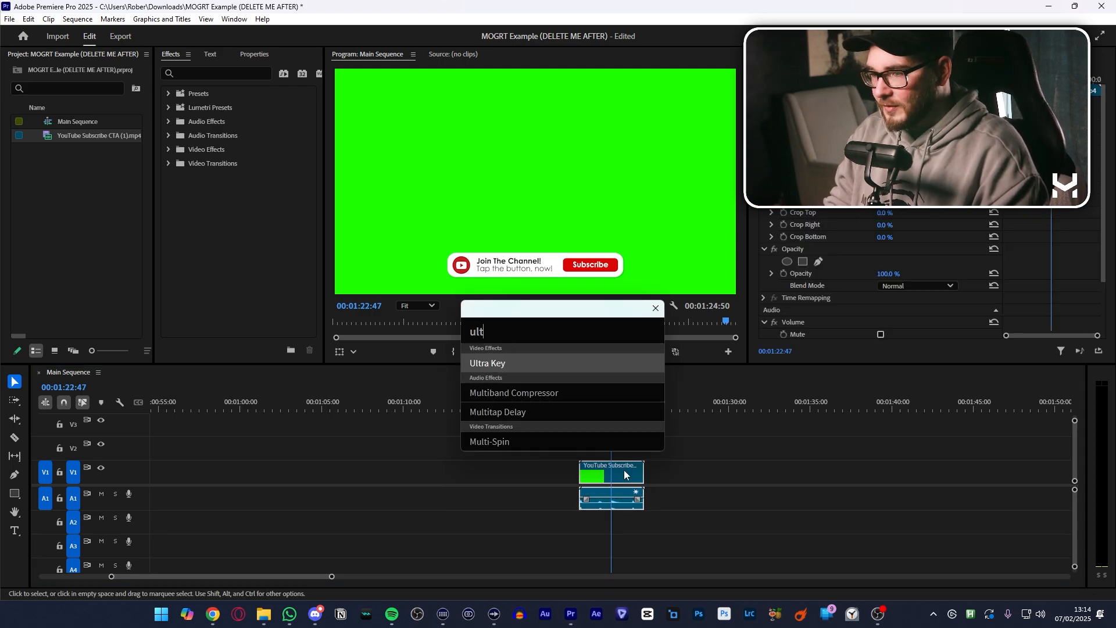
pyautogui.press('Return')
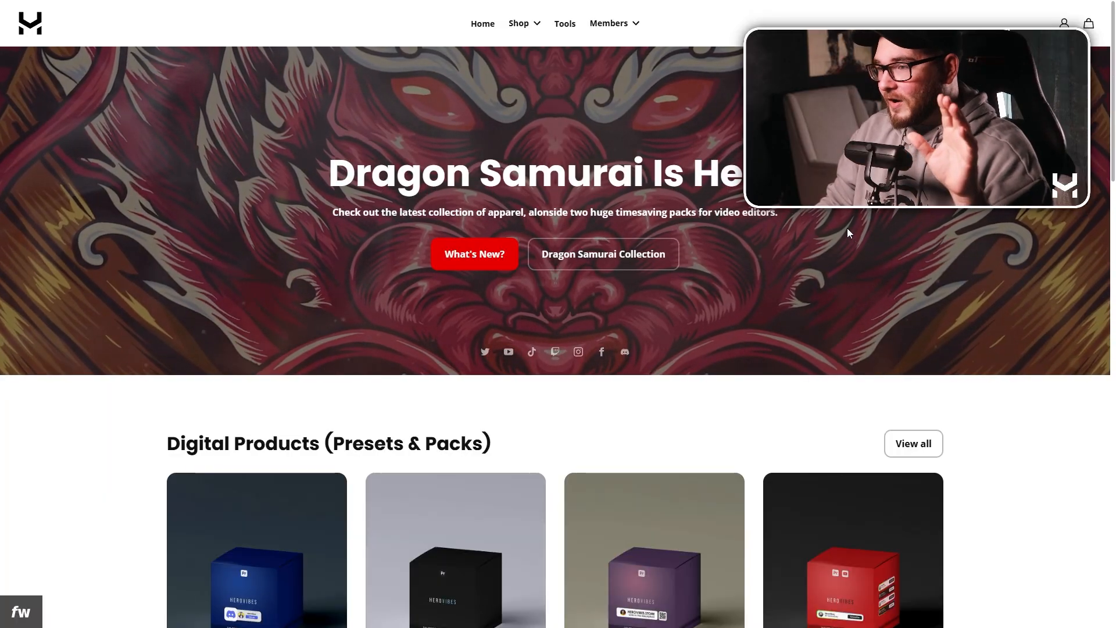
# - In the HeroVibes web store, open the Multi-Social CTA MOGRT (Premiere Pro) product and view its images
pyautogui.scroll(-2, 848, 233)
pyautogui.scroll(-1, 847, 233)
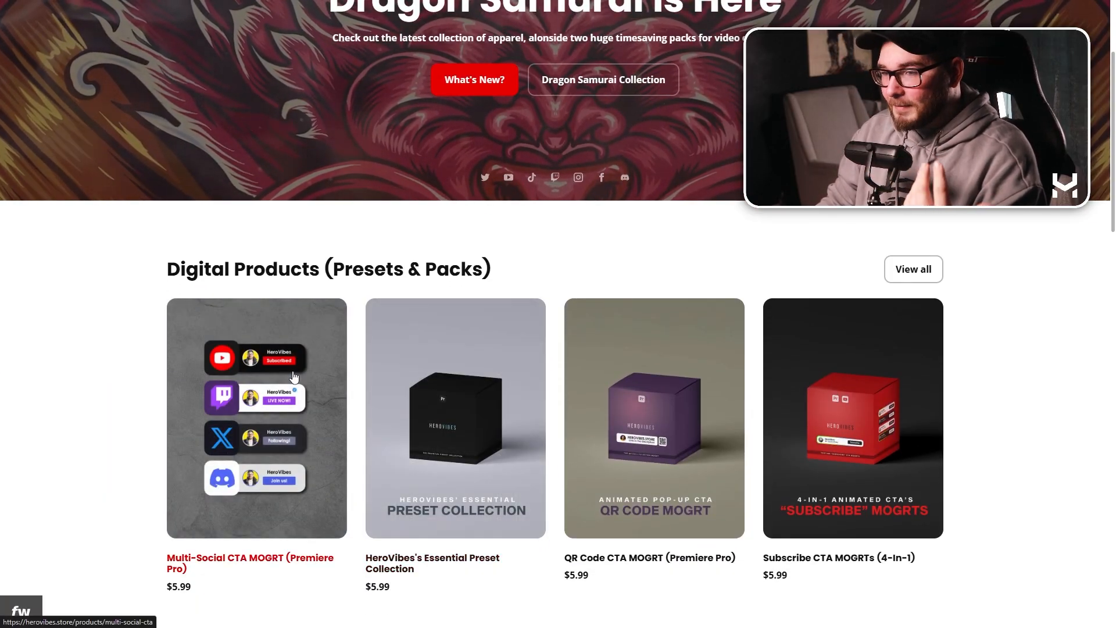
pyautogui.click(292, 375)
pyautogui.click(194, 229)
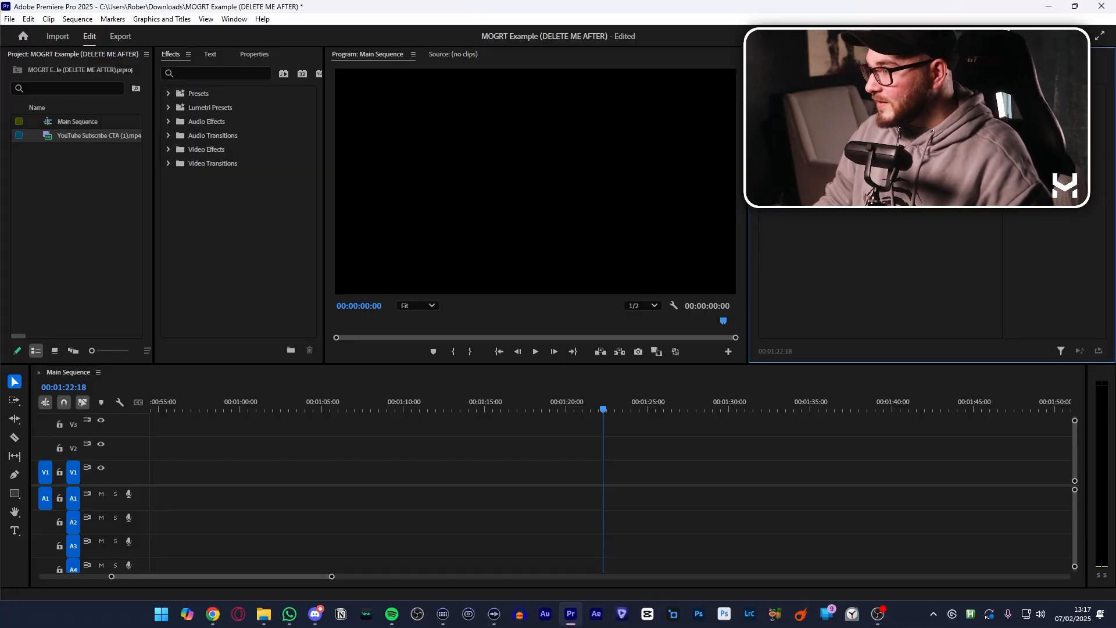
# - Place the (Hero) Mini Social CTA graphics template on track V1 at about 00:01:21, around the playhead
pyautogui.click(968, 54)
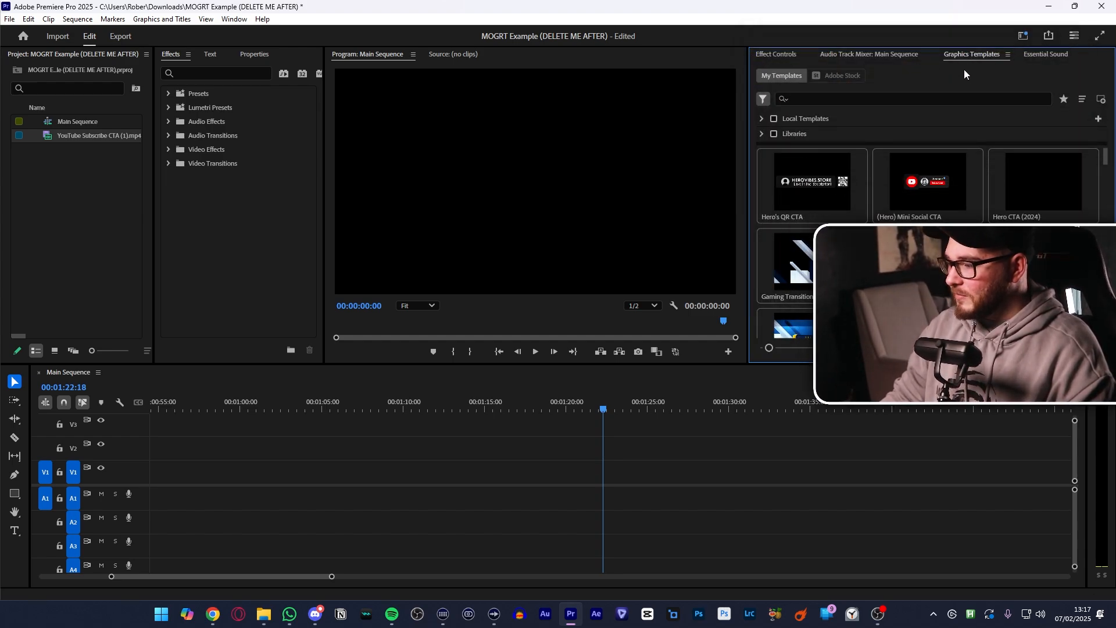
pyautogui.moveTo(917, 181)
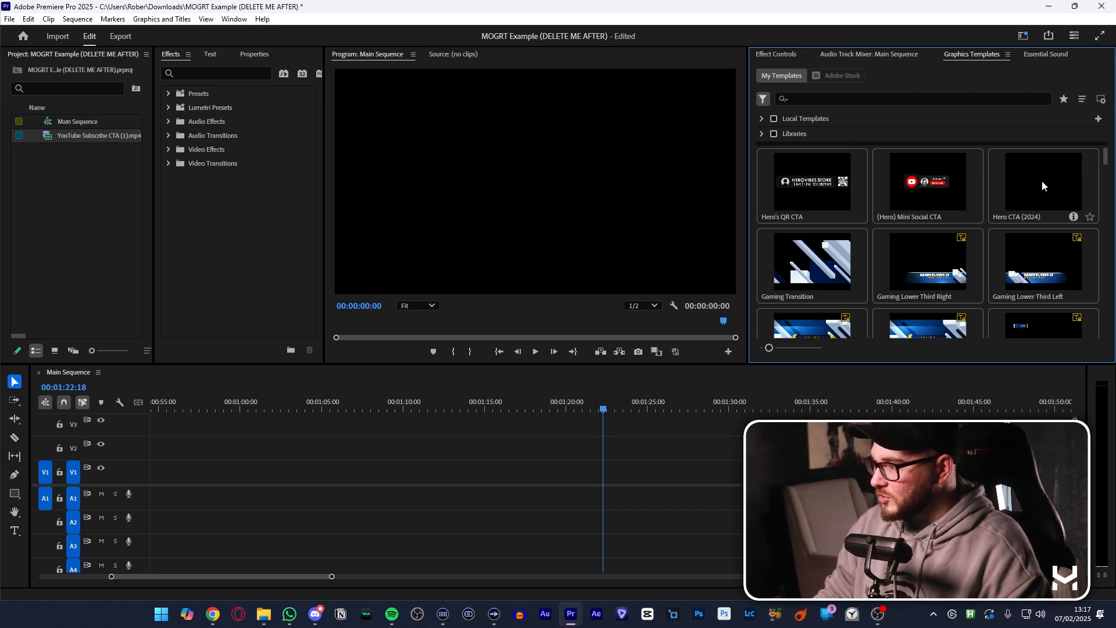
pyautogui.moveTo(1104, 162); pyautogui.dragTo(1109, 201)
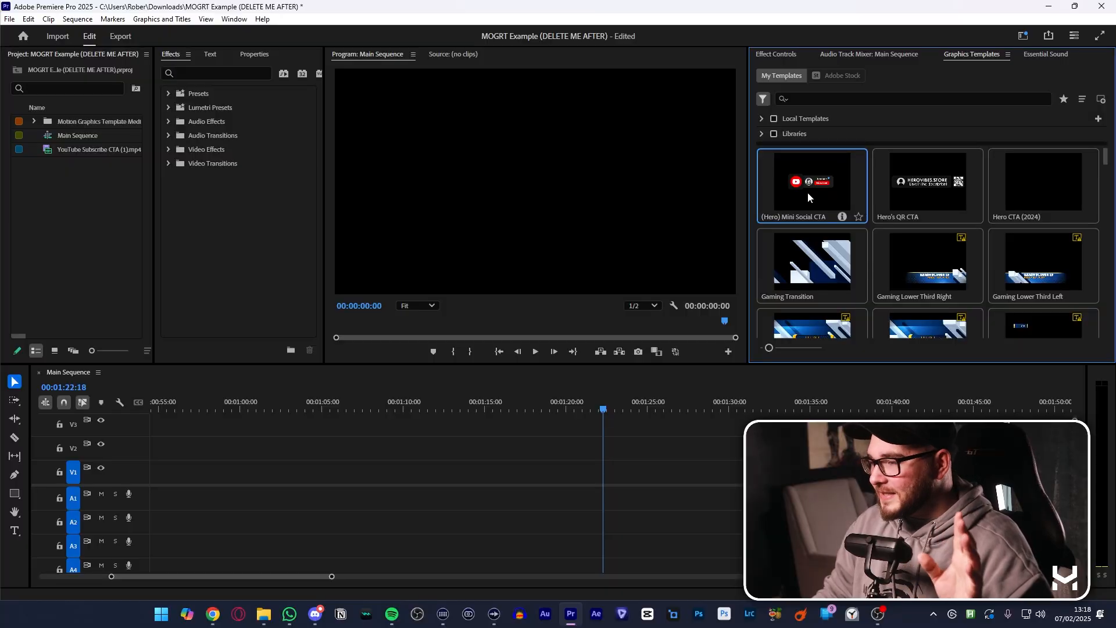
pyautogui.moveTo(808, 197); pyautogui.dragTo(585, 474)
pyautogui.click(619, 353)
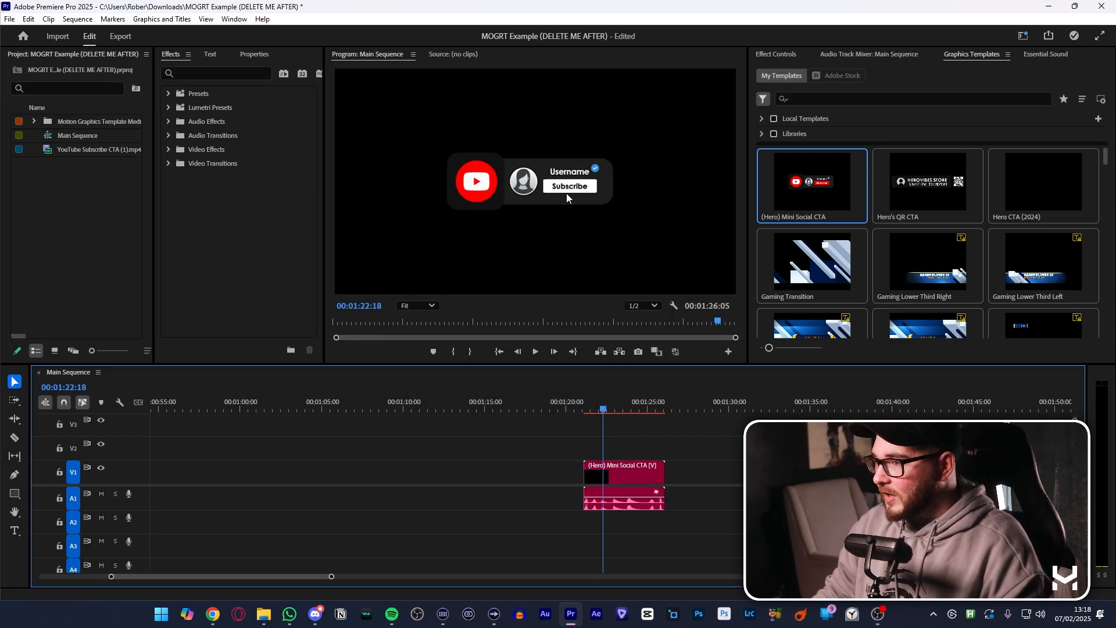
# - Set the name in the Mini Social CTA template's user info to HeroVibes
pyautogui.click(254, 55)
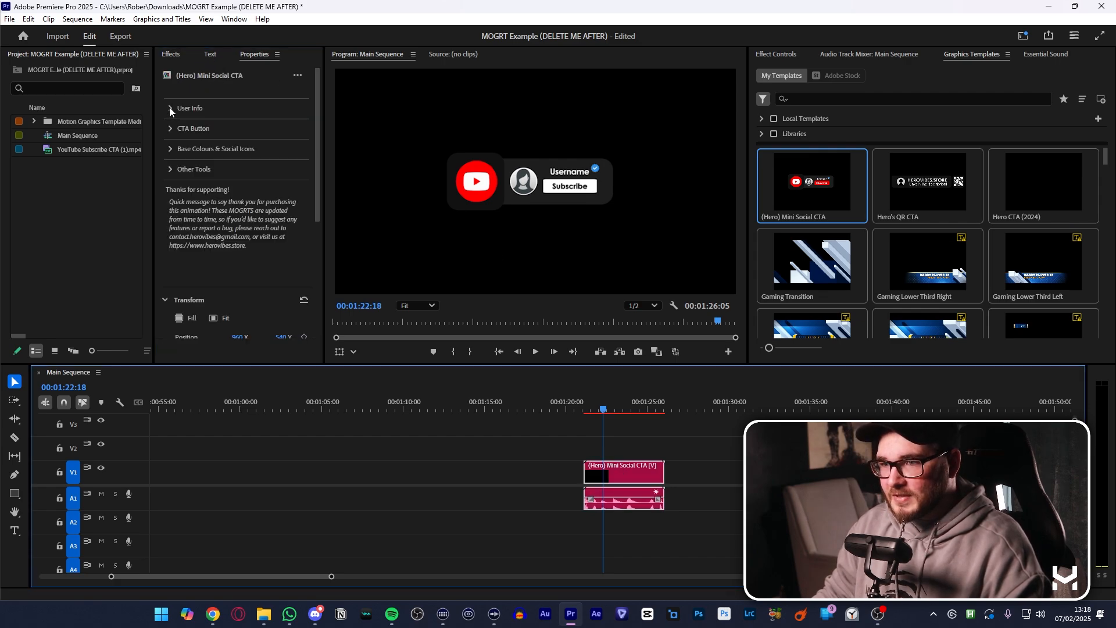
pyautogui.click(170, 108)
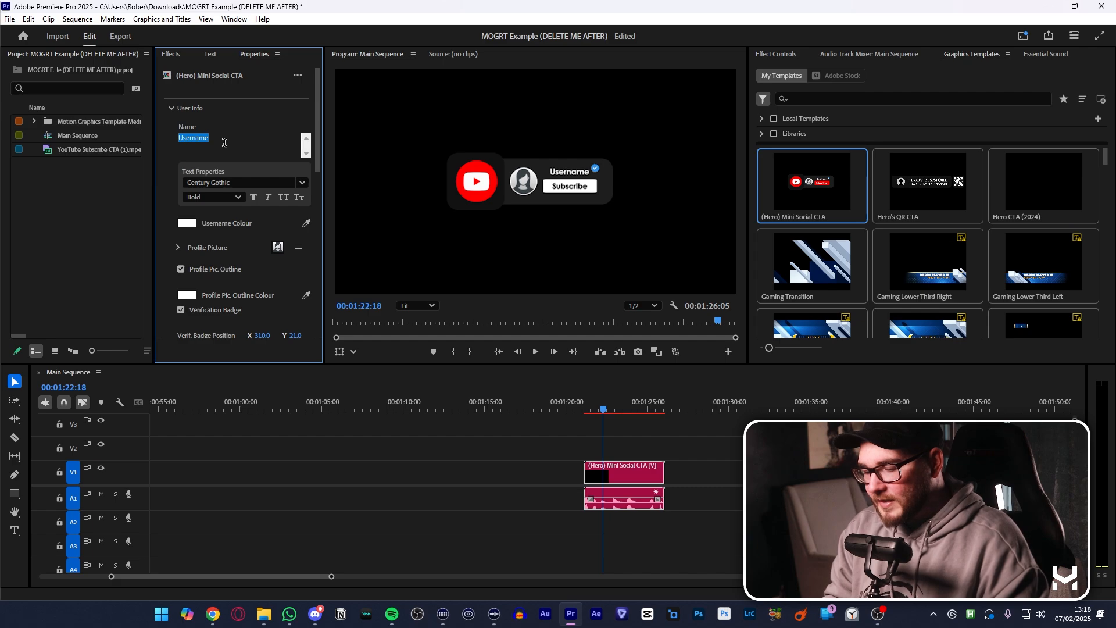
pyautogui.write('HeroVi')
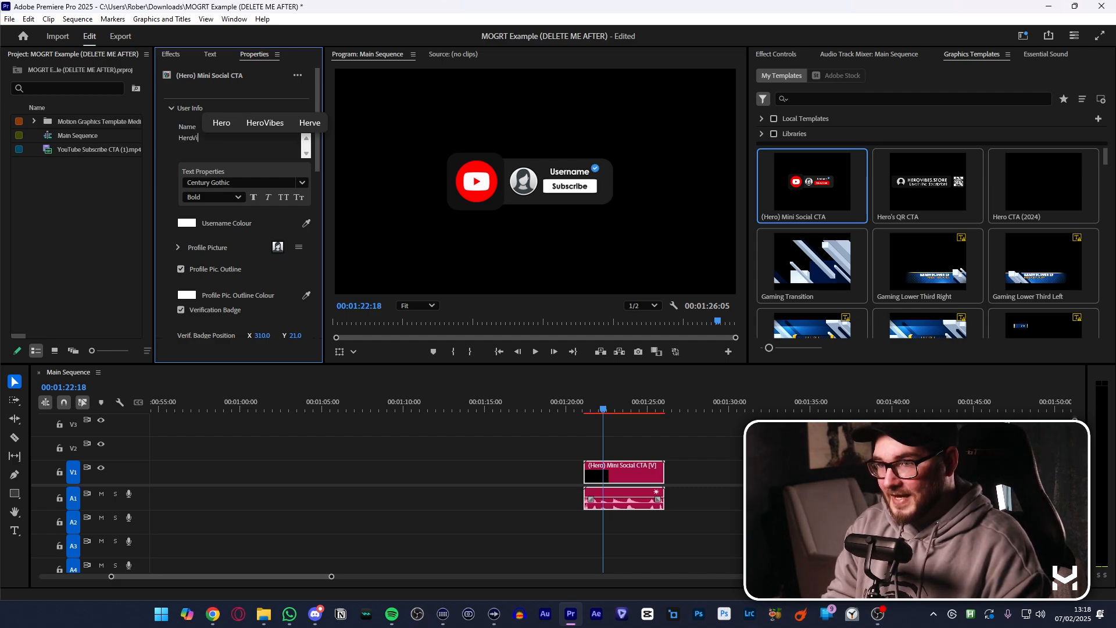
pyautogui.write('bes')
pyautogui.click(175, 152)
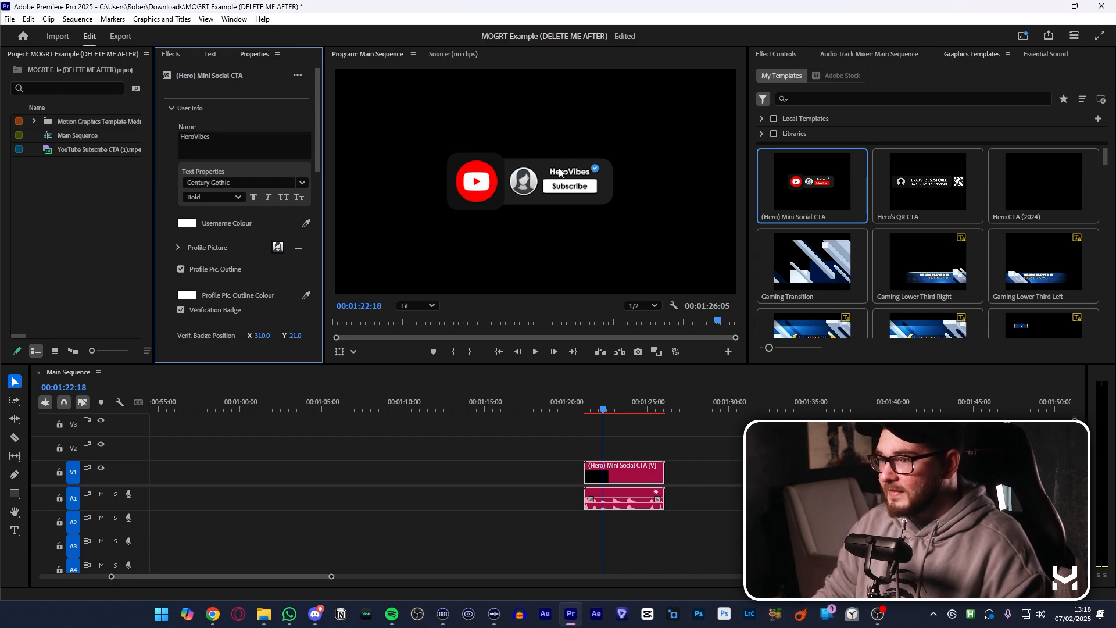
# - Turn off the verification badge and replace the profile picture with HeroVibes Profile Picture.jpg
pyautogui.scroll(-2, 260, 221)
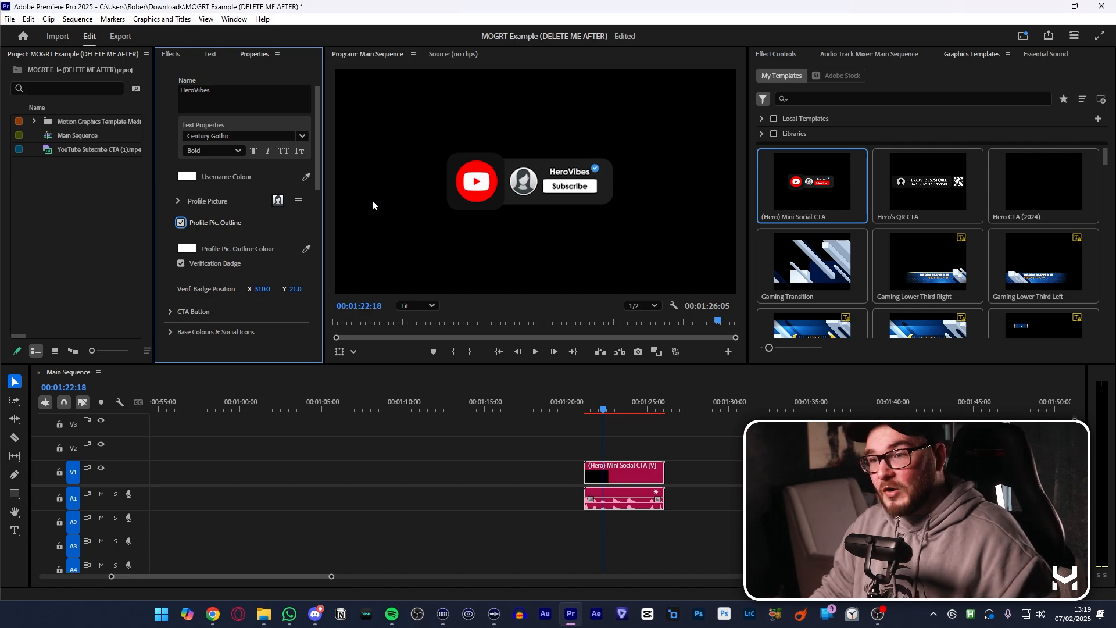
pyautogui.click(181, 264)
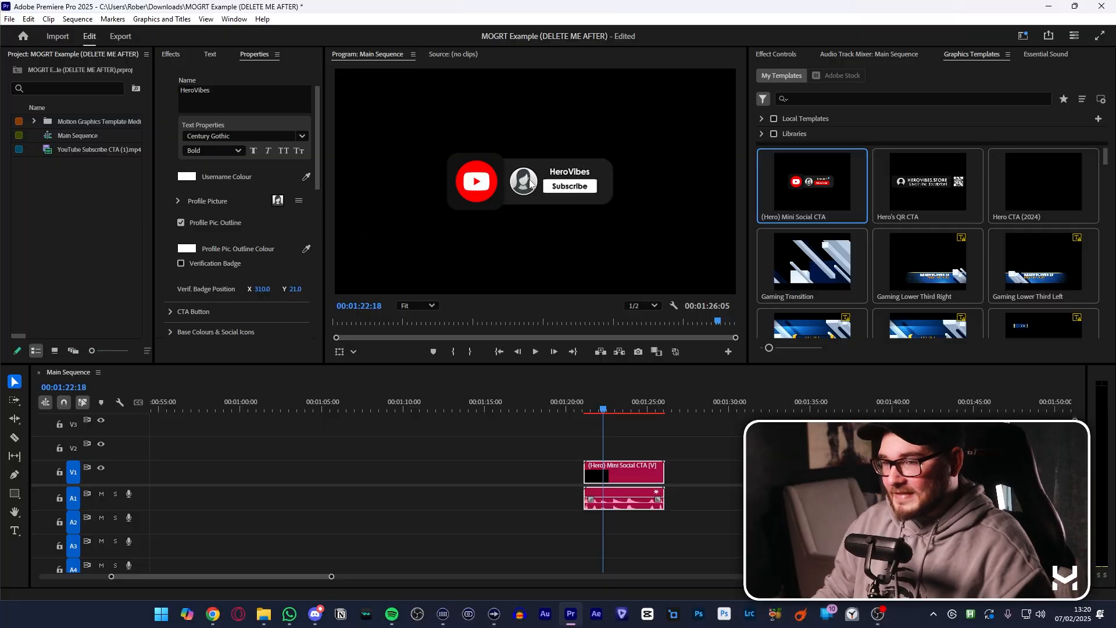
pyautogui.click(178, 201)
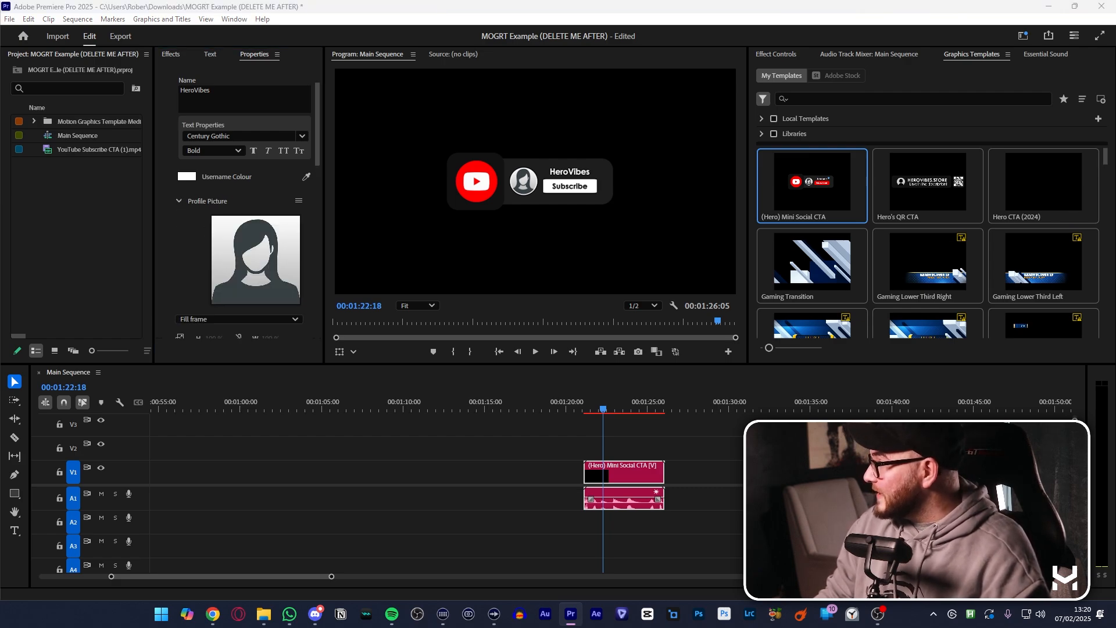
pyautogui.moveTo(1044, 160); pyautogui.dragTo(256, 260)
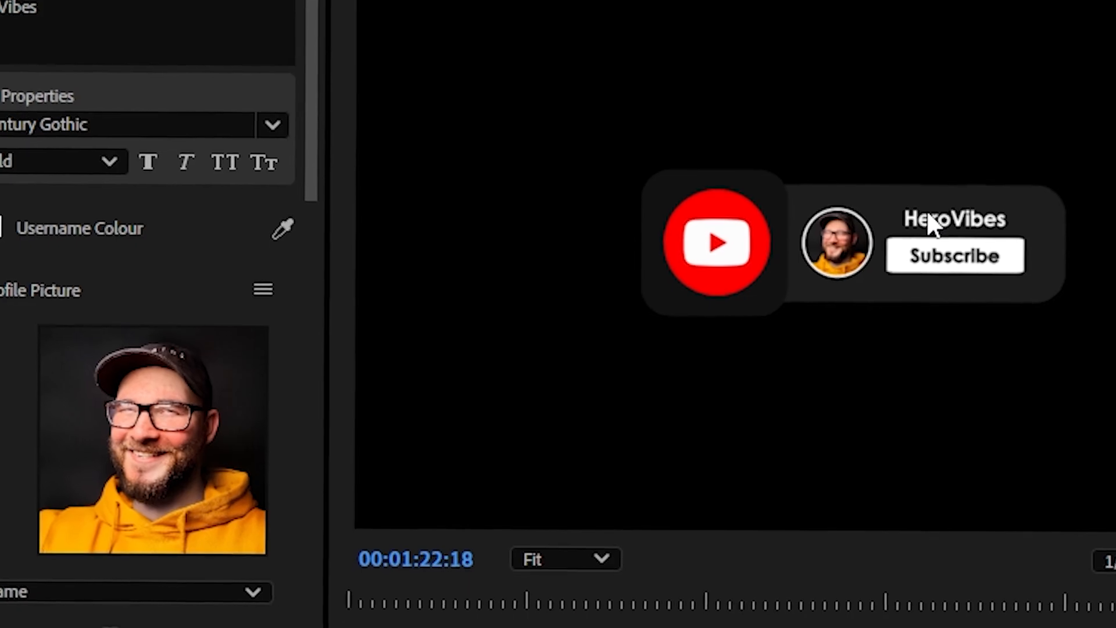
# - Try different social icons on the template, including Twitch, Kick and Discord
pyautogui.moveTo(318, 149); pyautogui.dragTo(321, 235)
pyautogui.click(168, 172)
pyautogui.click(210, 200)
pyautogui.click(201, 231)
pyautogui.click(208, 202)
pyautogui.click(199, 245)
pyautogui.click(208, 201)
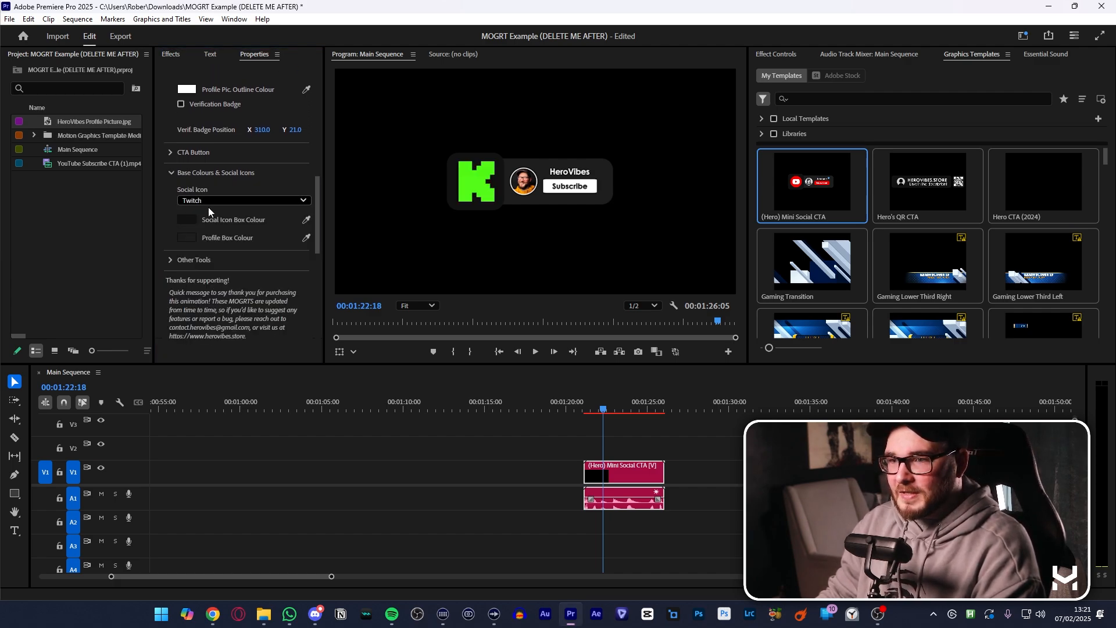
pyautogui.click(201, 260)
pyautogui.click(207, 201)
pyautogui.click(207, 273)
pyautogui.click(208, 201)
pyautogui.click(204, 288)
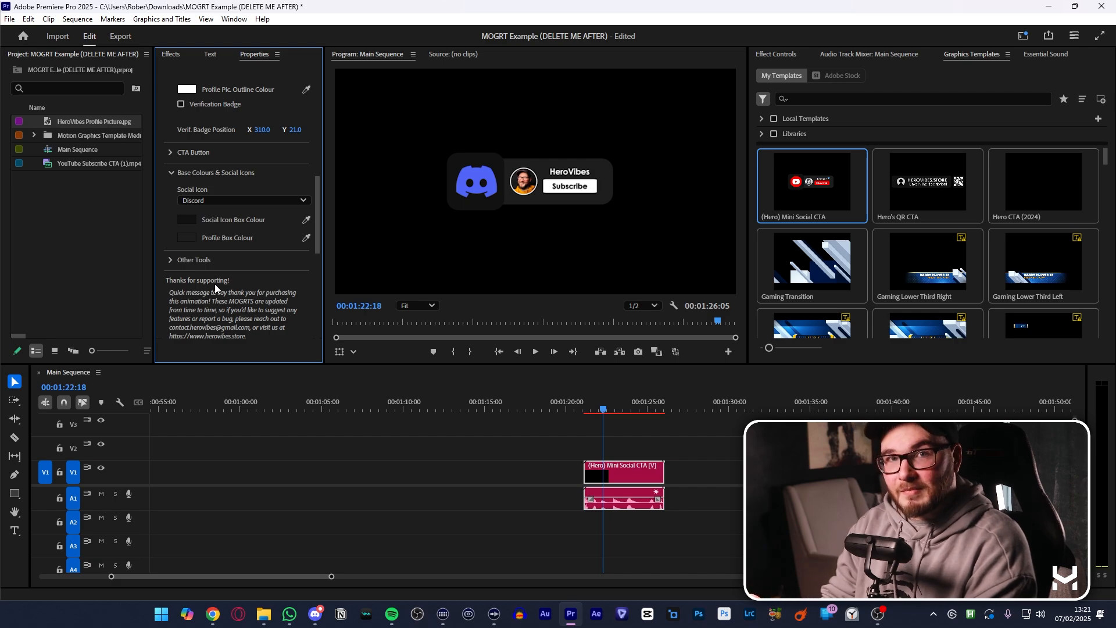
# - Set the template's social icon to YouTube and its icon box colour to white
pyautogui.click(207, 202)
pyautogui.click(213, 219)
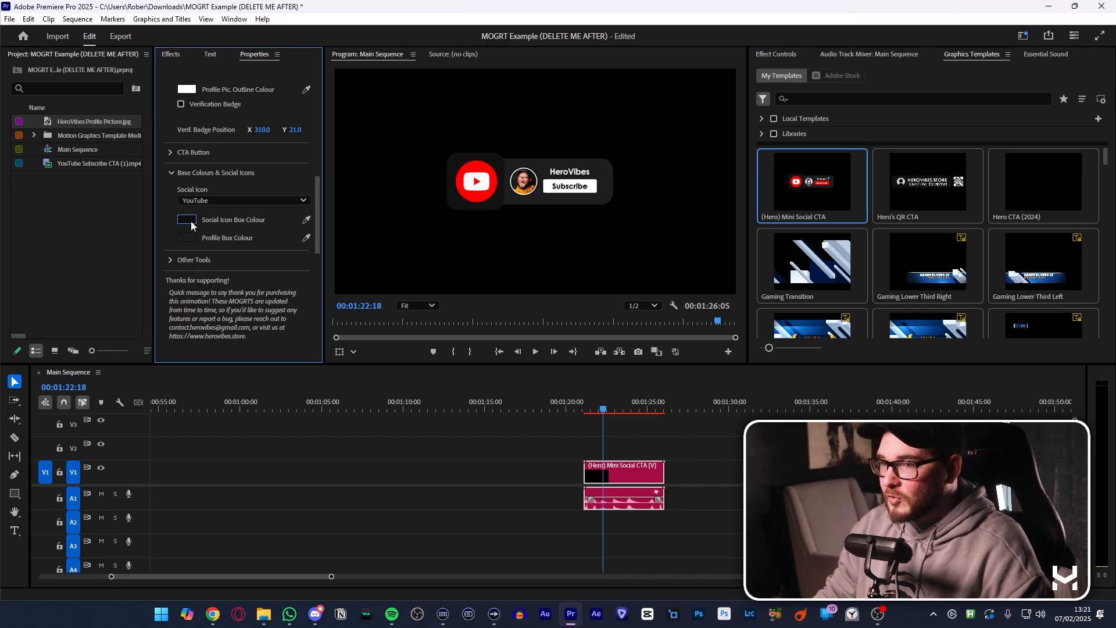
pyautogui.click(188, 220)
pyautogui.click(630, 391)
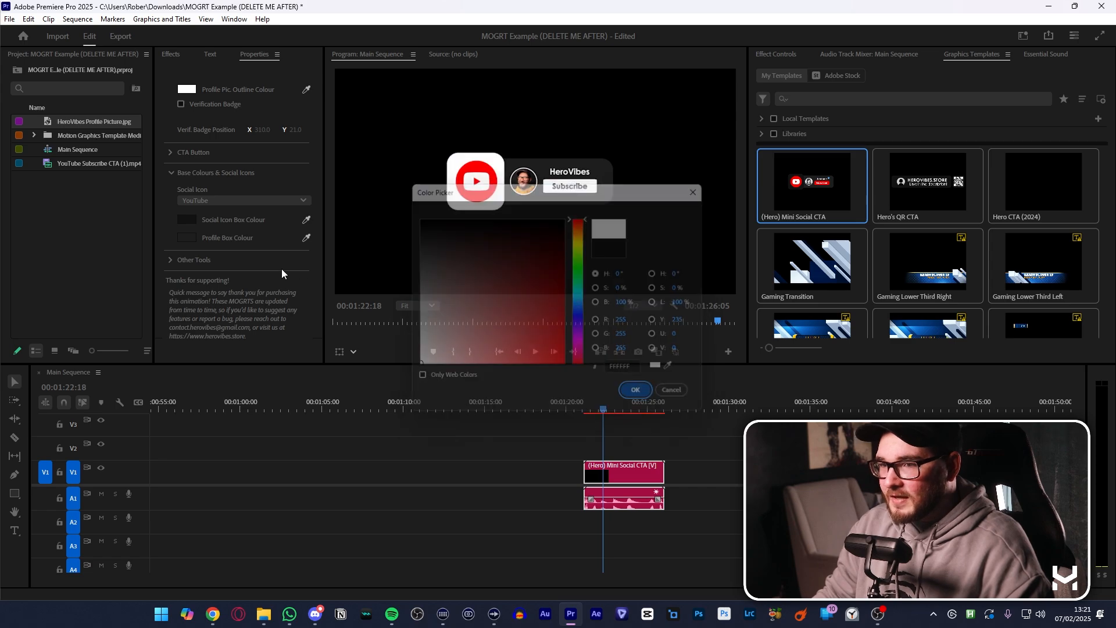
# - Set the profile box colour to light grey, about DEDEDE
pyautogui.click(186, 238)
pyautogui.moveTo(430, 331); pyautogui.dragTo(408, 336)
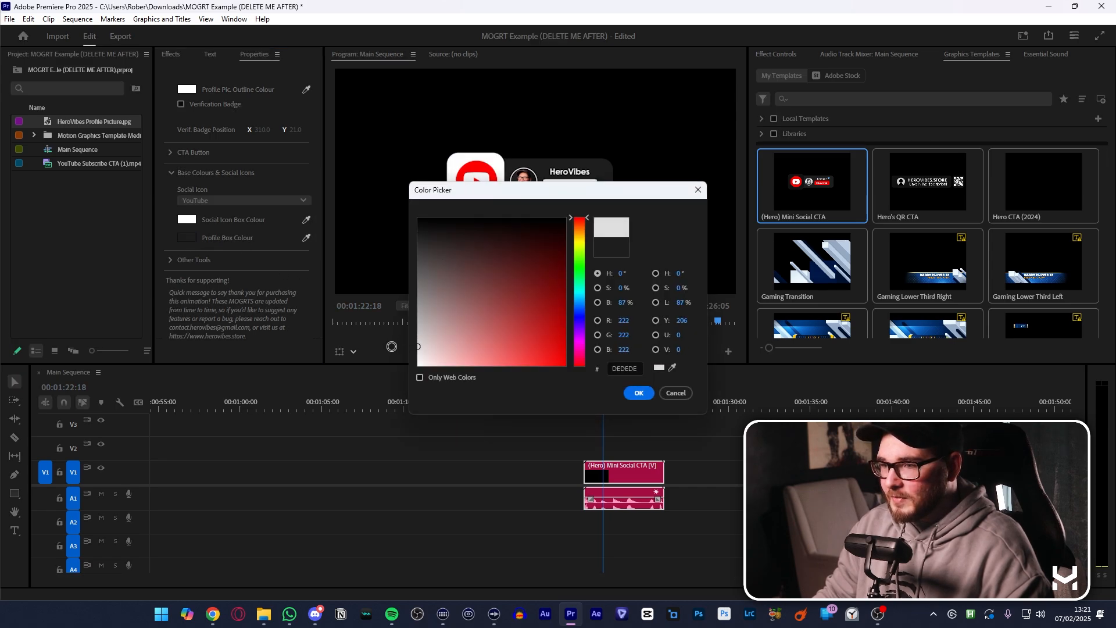
pyautogui.click(628, 394)
# - Change the username colour to near-black 131313
pyautogui.moveTo(317, 204); pyautogui.dragTo(302, 113)
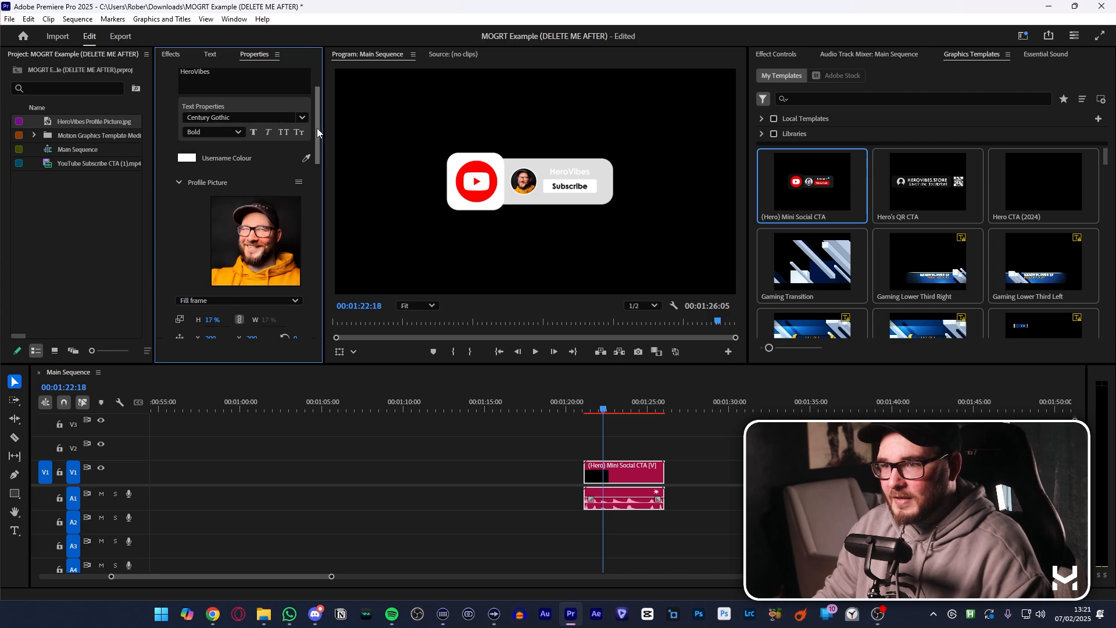
pyautogui.scroll(3, 316, 132)
pyautogui.click(186, 223)
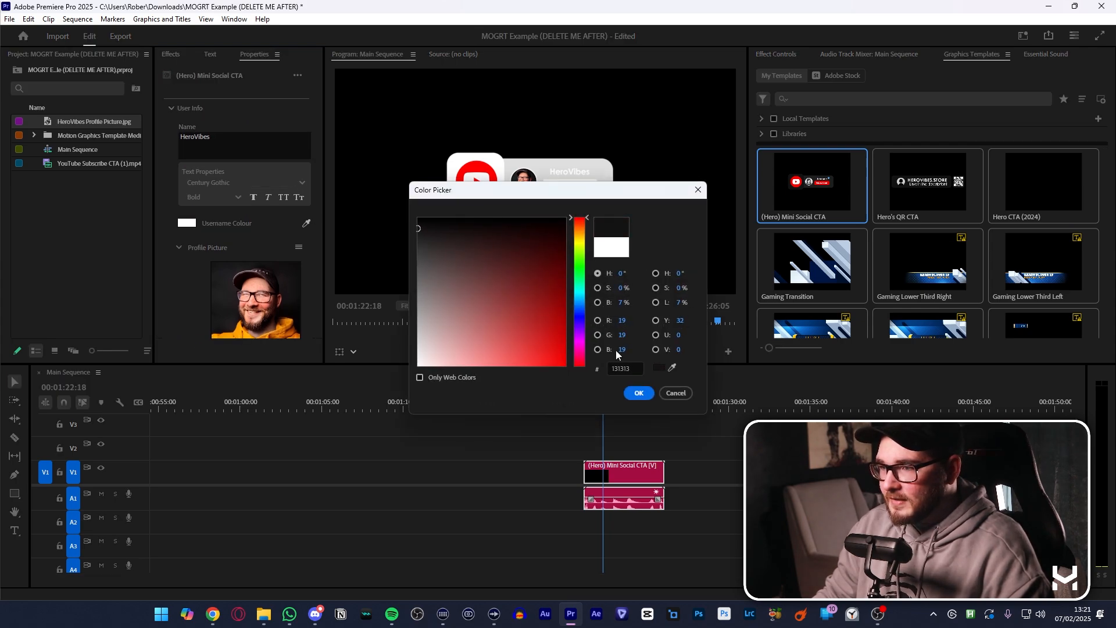
pyautogui.click(638, 398)
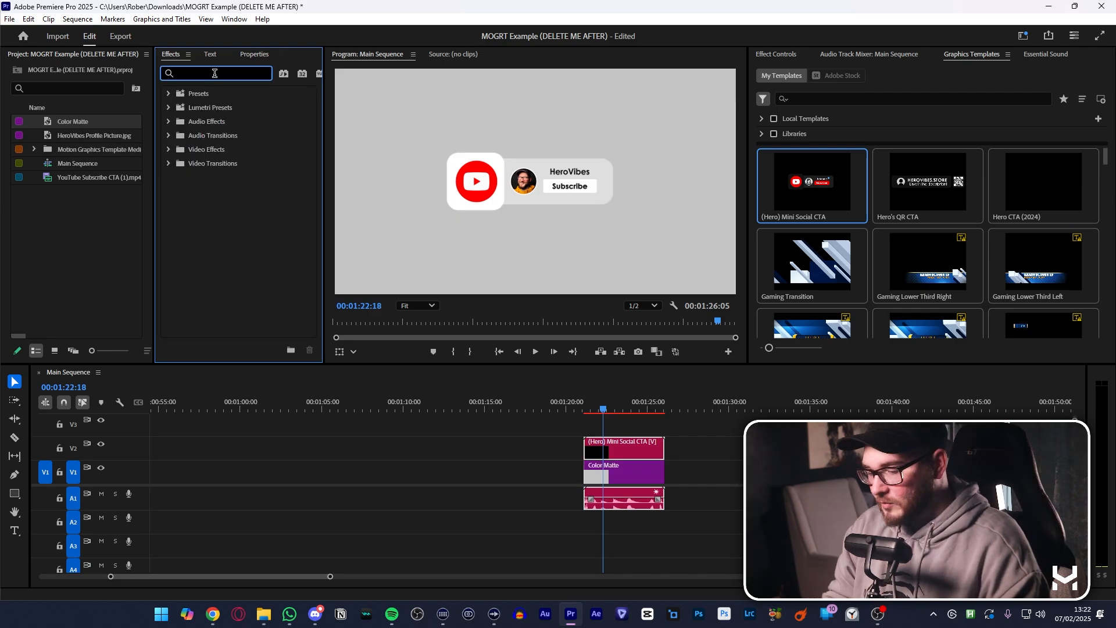
# - Apply the PNG Drop Shadow preset to the (Hero) Mini Social CTA clip on V2
pyautogui.write('drop')
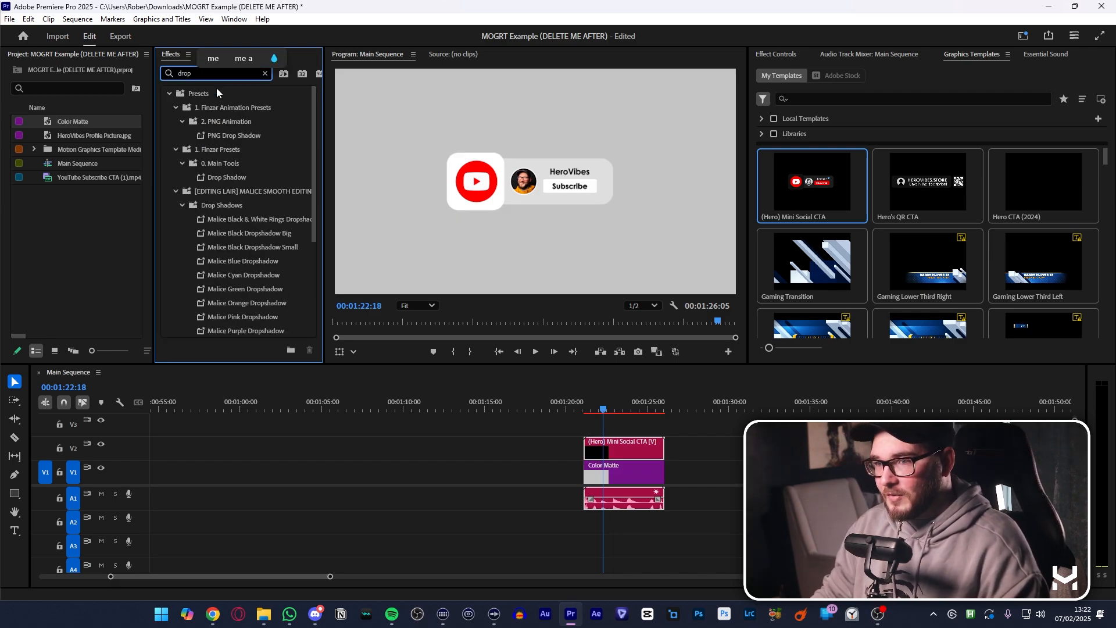
pyautogui.moveTo(239, 137); pyautogui.dragTo(630, 446)
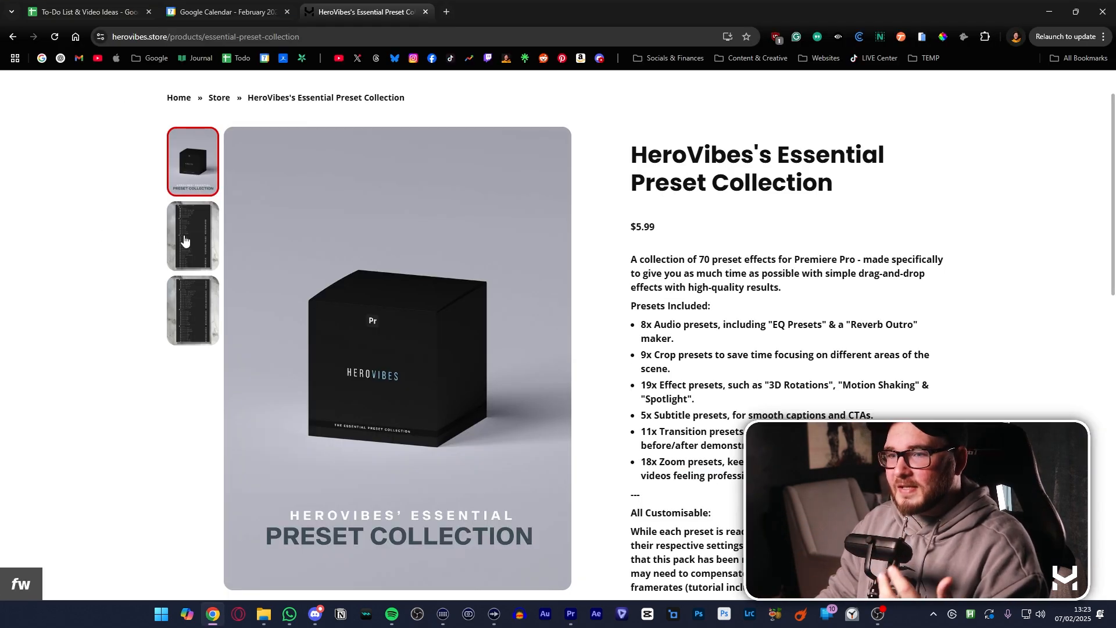
# - View the preset list image on the Essential Preset Collection product page and return to Premiere Pro
pyautogui.click(184, 240)
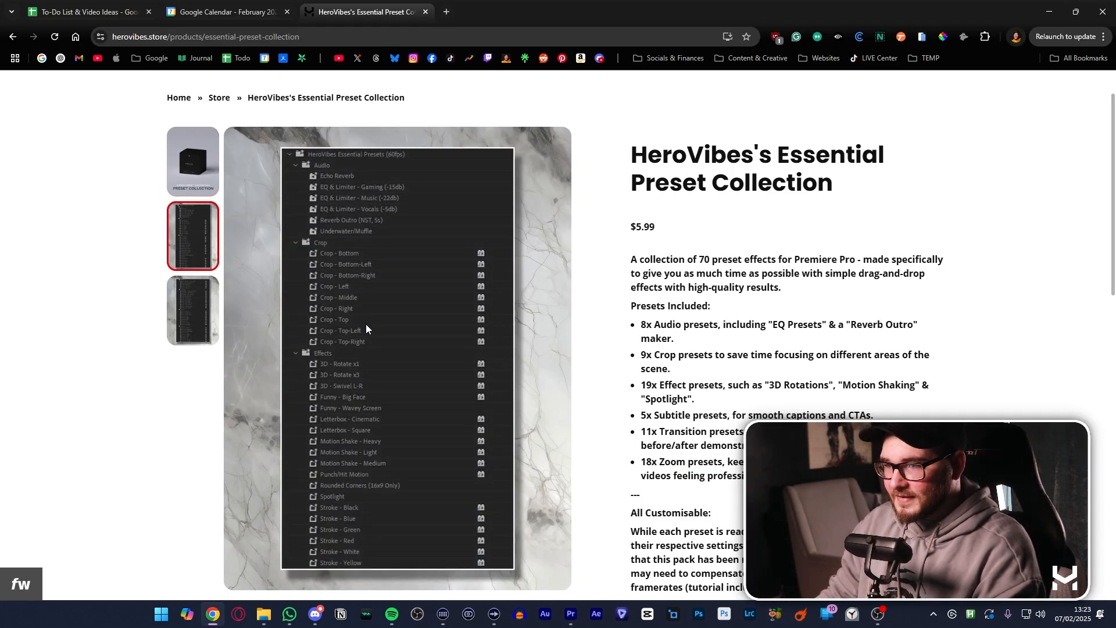
pyautogui.click(572, 614)
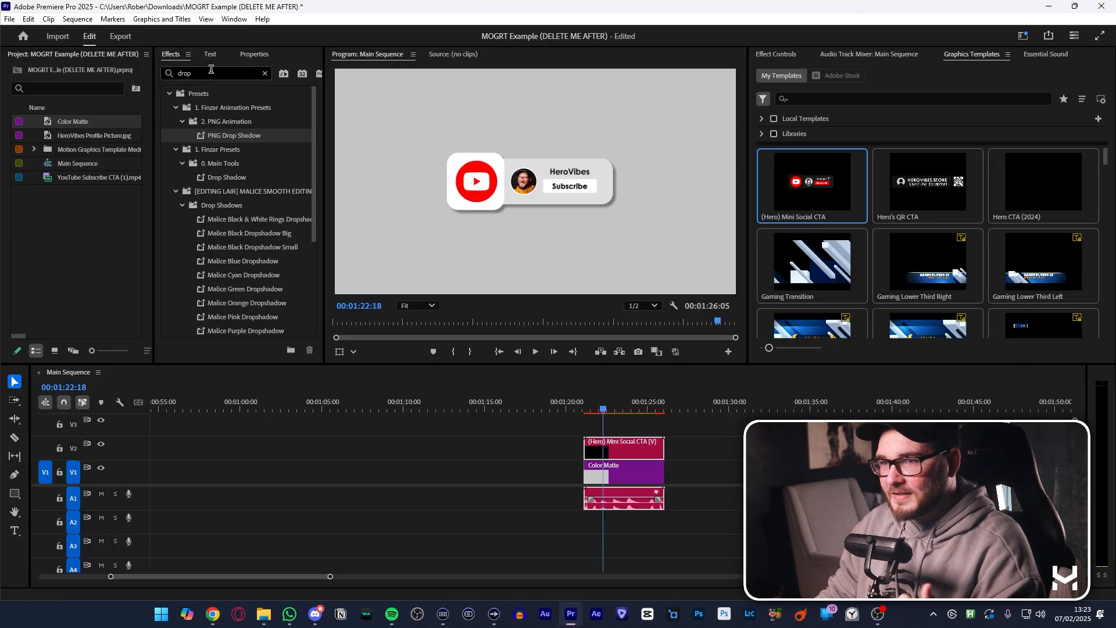
# - Apply the Motion Shake - Light preset to the (Hero) Mini Social CTA clip and play back the animation
pyautogui.doubleClick(211, 69)
pyautogui.write('light')
pyautogui.scroll(-2, 260, 135)
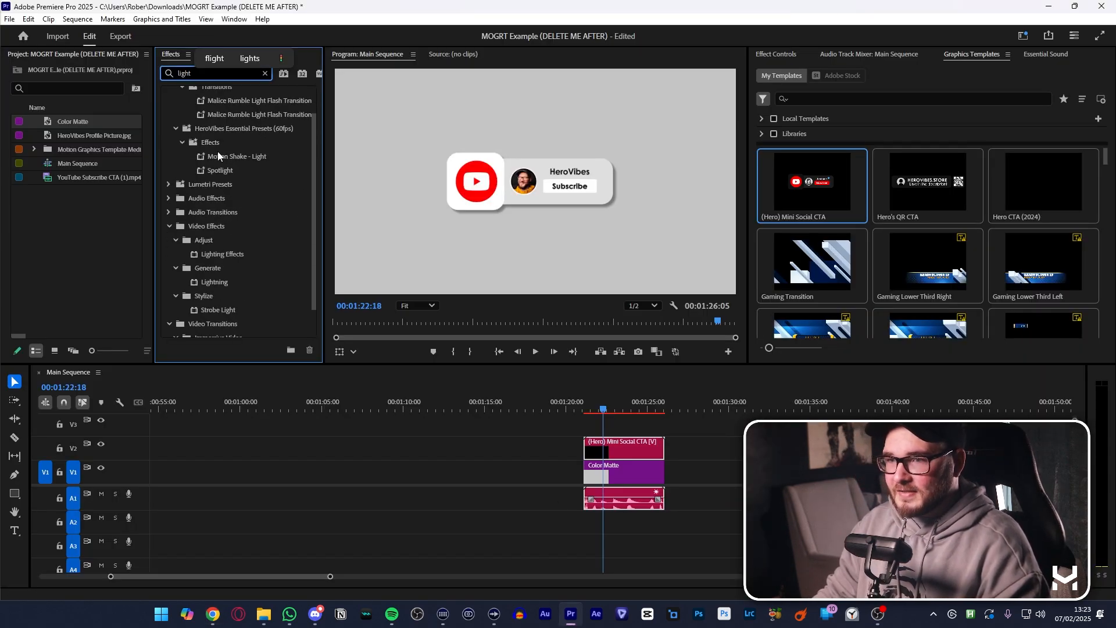
pyautogui.click(242, 157)
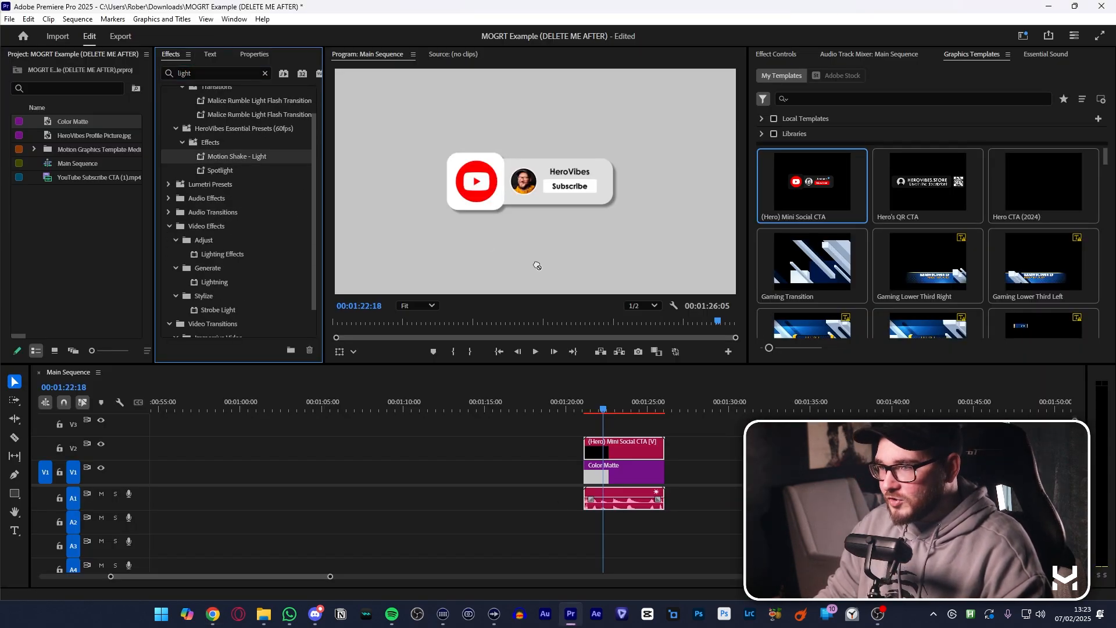
pyautogui.moveTo(631, 432); pyautogui.dragTo(629, 443)
pyautogui.moveTo(586, 402); pyautogui.dragTo(613, 407)
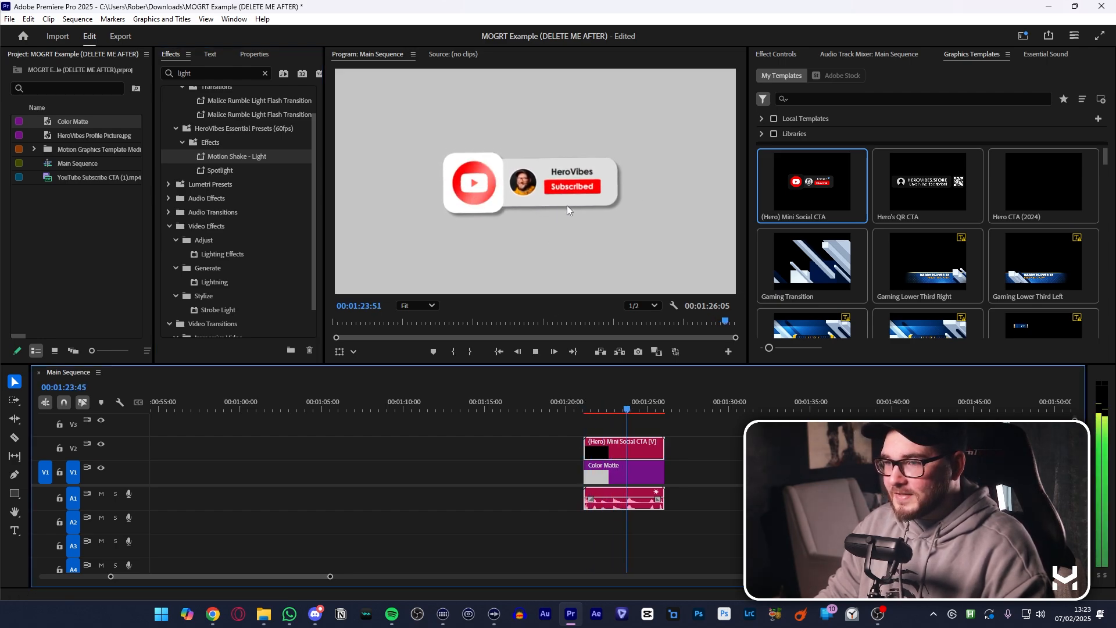
pyautogui.press('space')
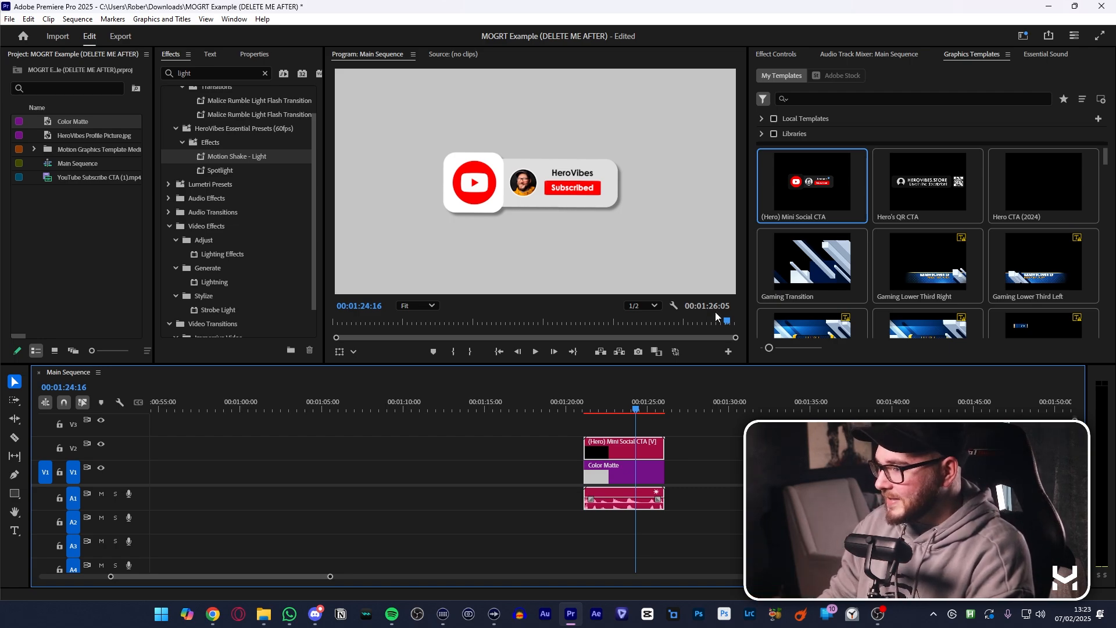
# - Delete the (Hero) Mini Social CTA clip and place the Hero's QR CTA template on V2 above the Color Matte
pyautogui.press('Delete')
pyautogui.click(920, 183)
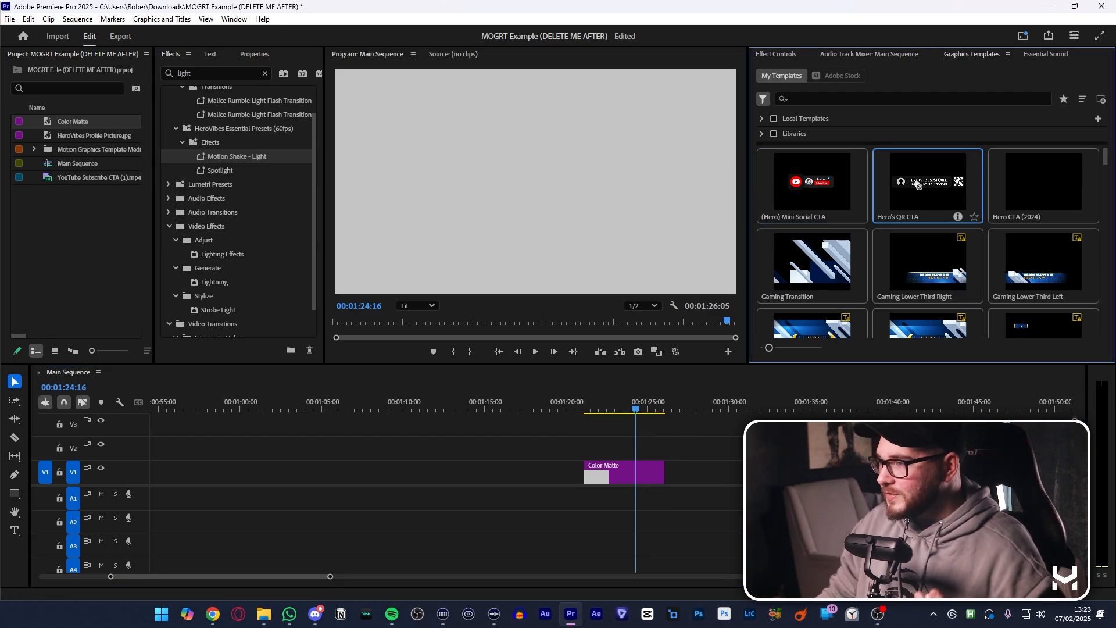
pyautogui.moveTo(645, 389); pyautogui.dragTo(599, 448)
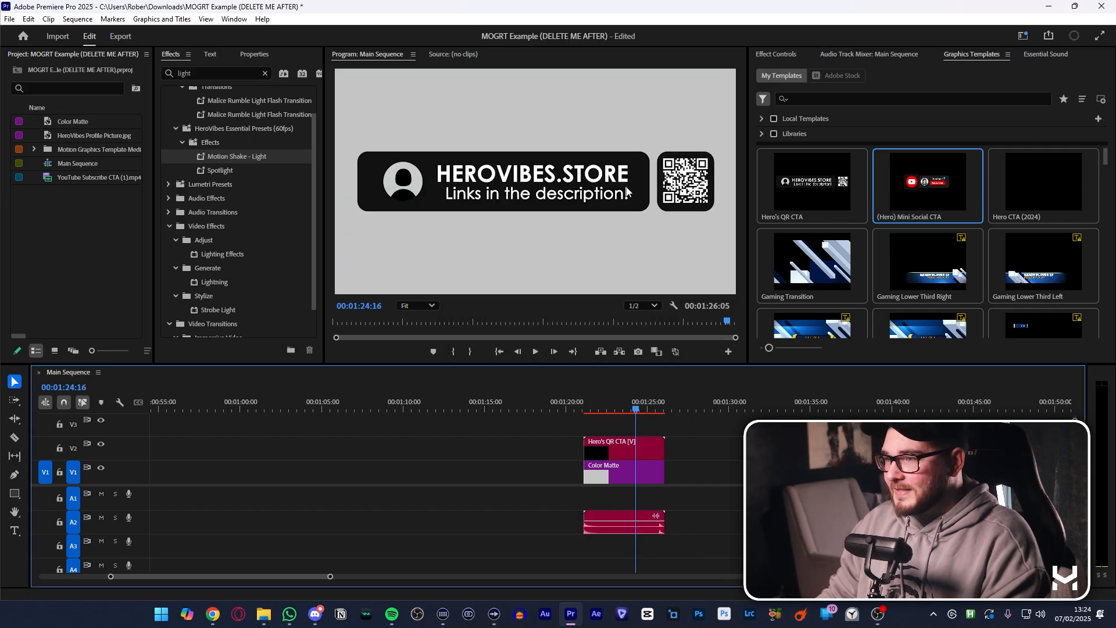
# - Replace the Hero's QR CTA clip's profile picture with HeroVibes Profile Picture.jpg and its QR code with HeroVibesStore_QR.png
pyautogui.click(251, 55)
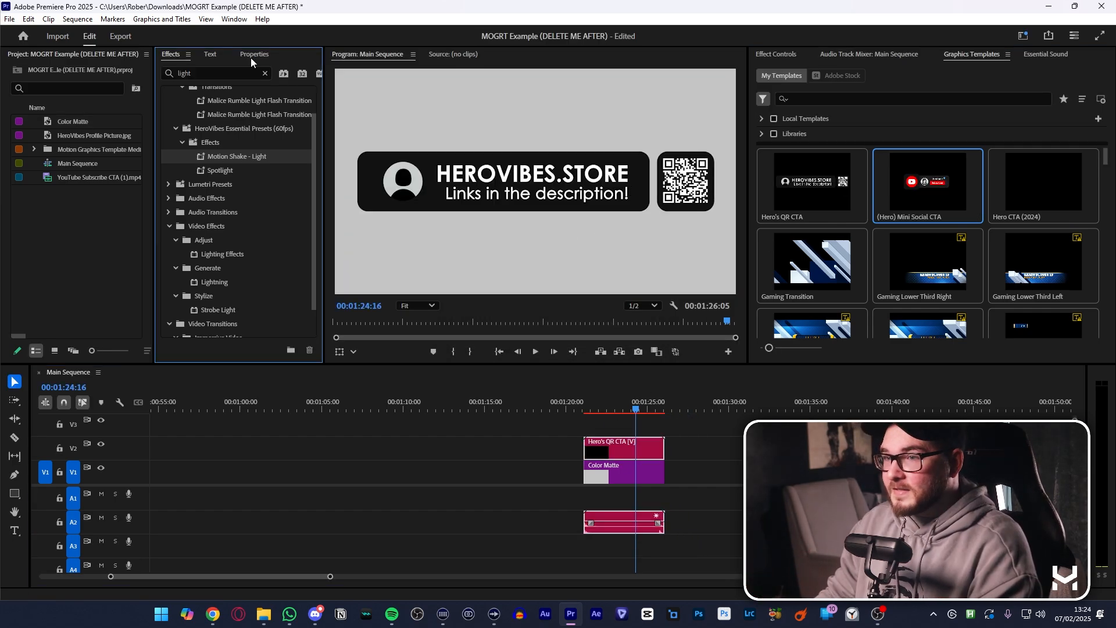
pyautogui.click(171, 128)
pyautogui.scroll(-3, 226, 164)
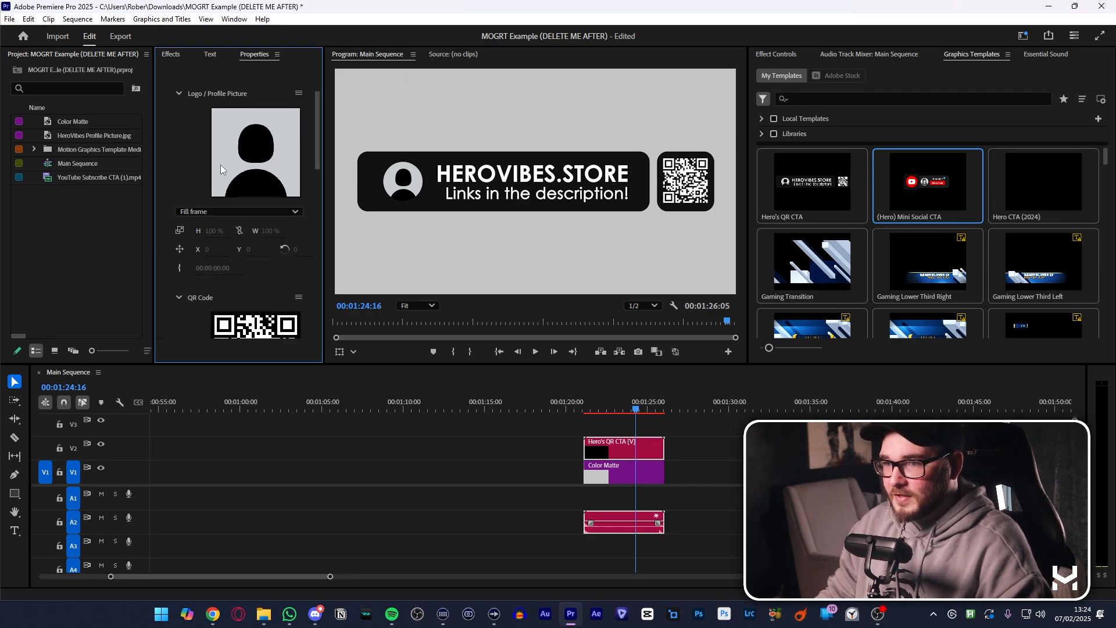
pyautogui.moveTo(283, 111); pyautogui.dragTo(233, 152)
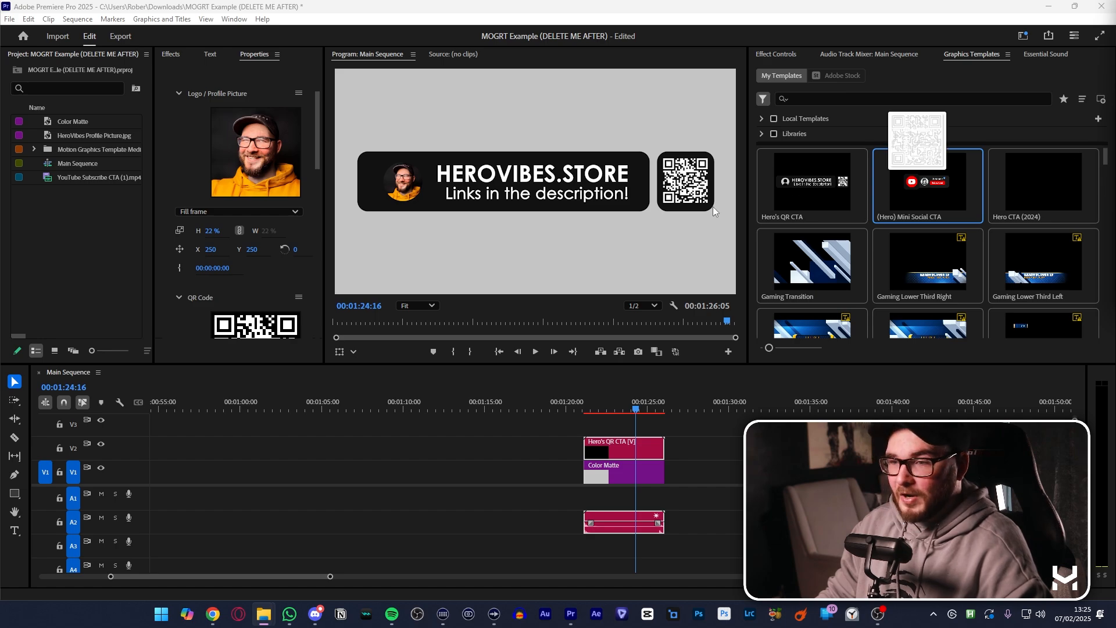
pyautogui.moveTo(249, 314); pyautogui.dragTo(255, 312)
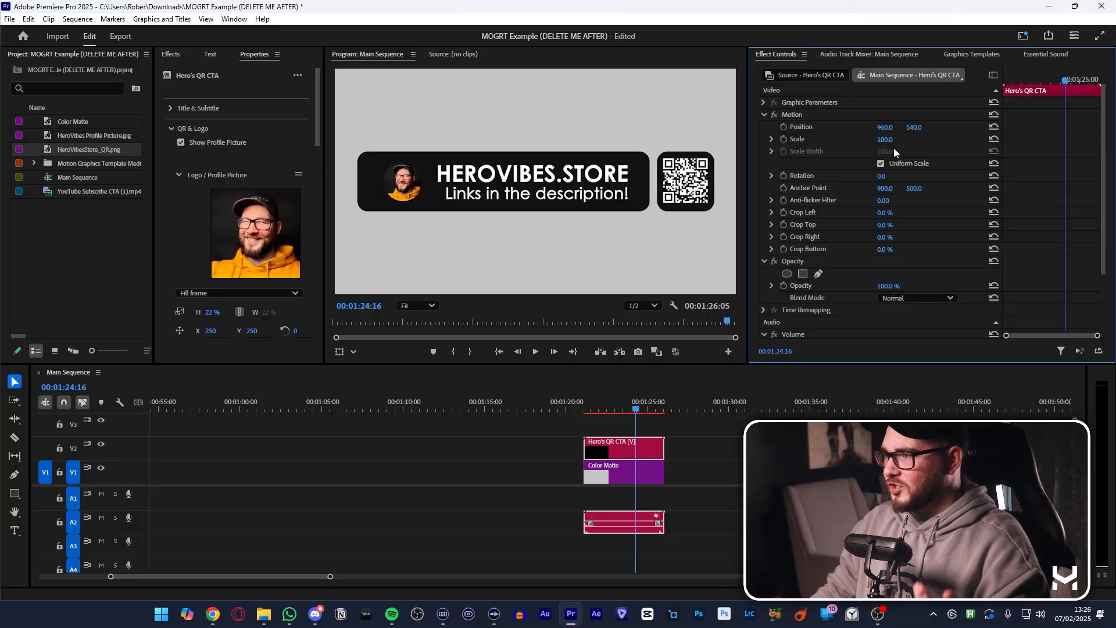
# - Set the Hero's QR CTA clip's position to 400, 902 and its scale to 50
pyautogui.click(890, 126)
pyautogui.write('4')
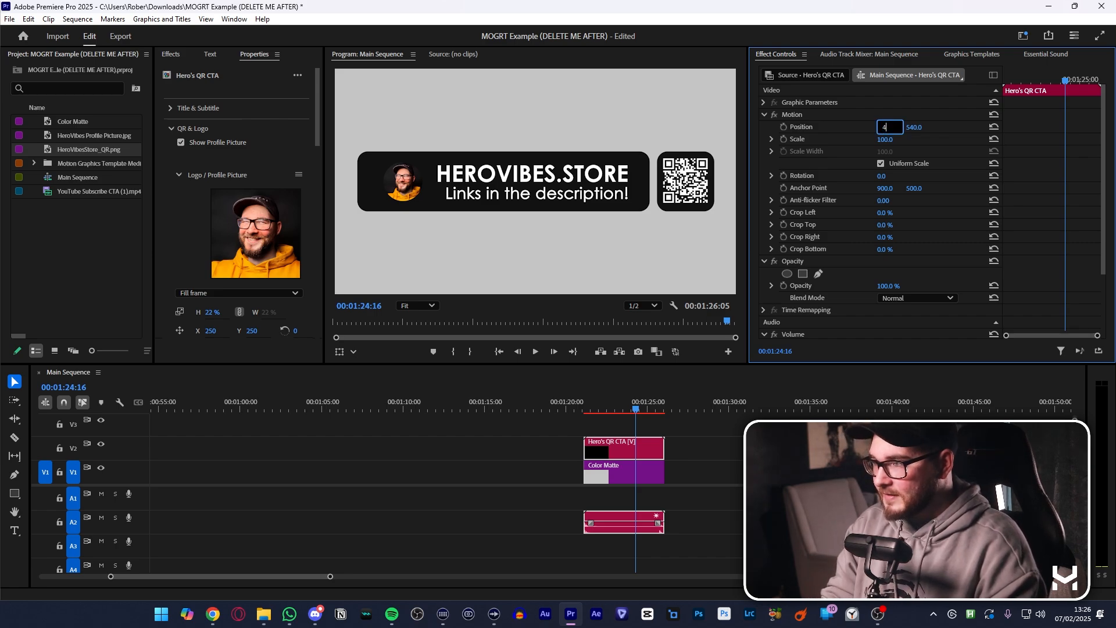
pyautogui.write('00')
pyautogui.press('Tab')
pyautogui.press('Tab')
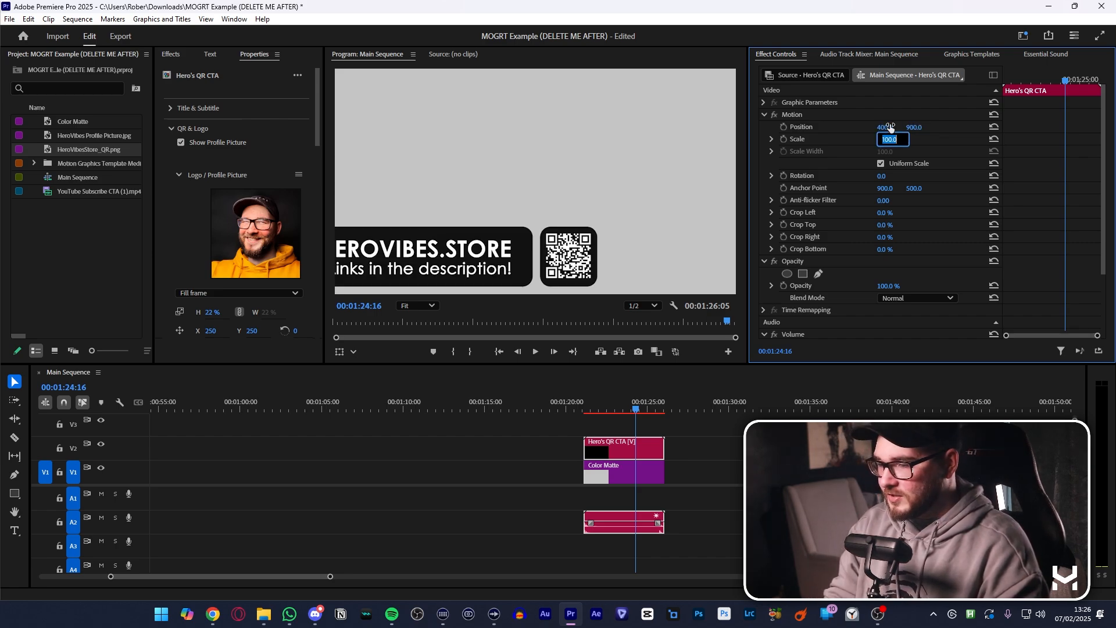
pyautogui.press('Tab')
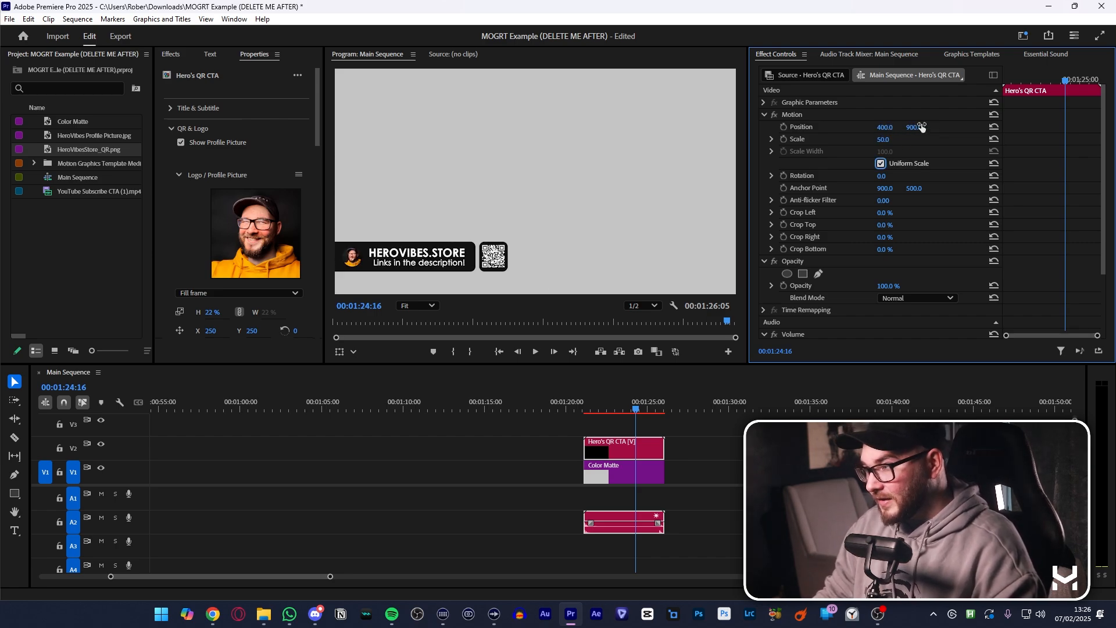
pyautogui.moveTo(914, 128); pyautogui.dragTo(1047, 127)
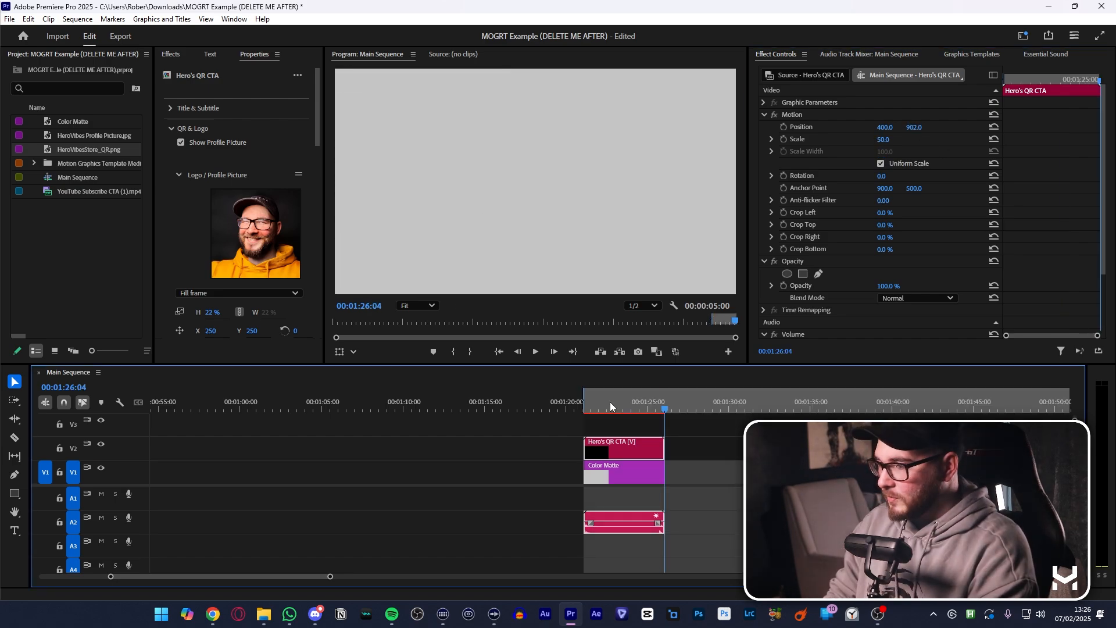
# - Make a subsequence from the Hero's QR CTA clip's in-to-out range and set its frame size to 1080 by 1920
pyautogui.press('o')
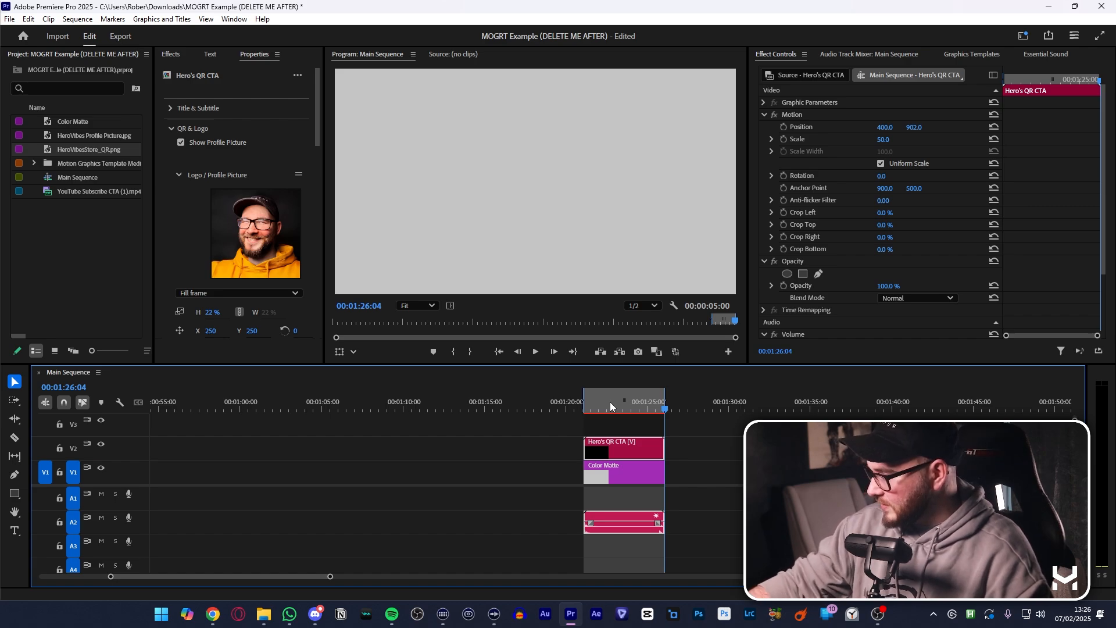
pyautogui.hotkey('shift', 'u')
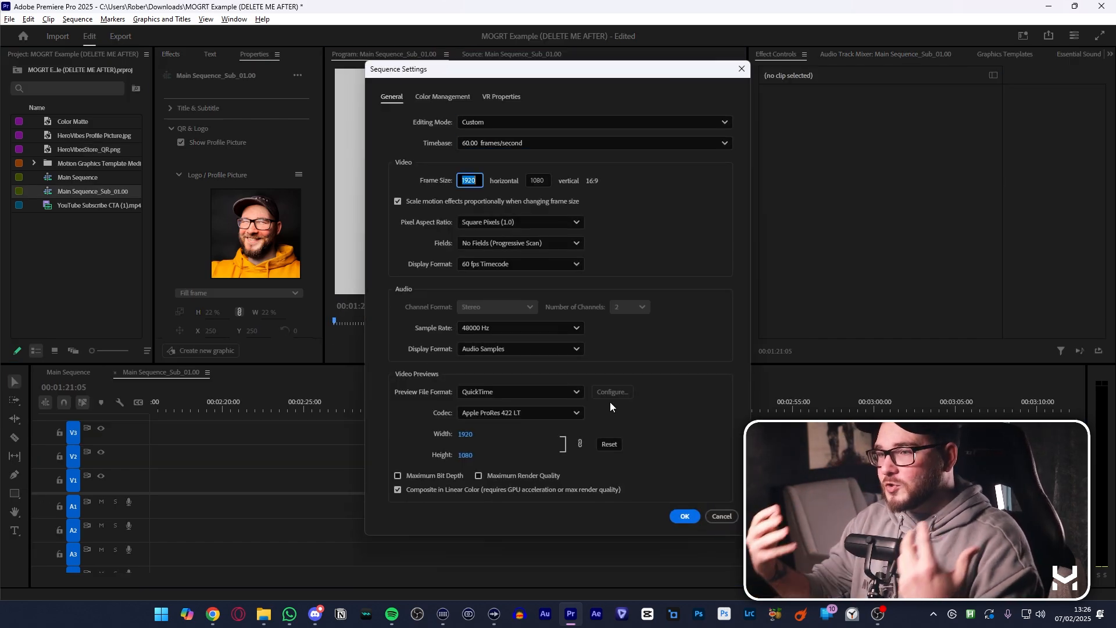
pyautogui.press('Tab')
pyautogui.write('1920')
pyautogui.press('Return')
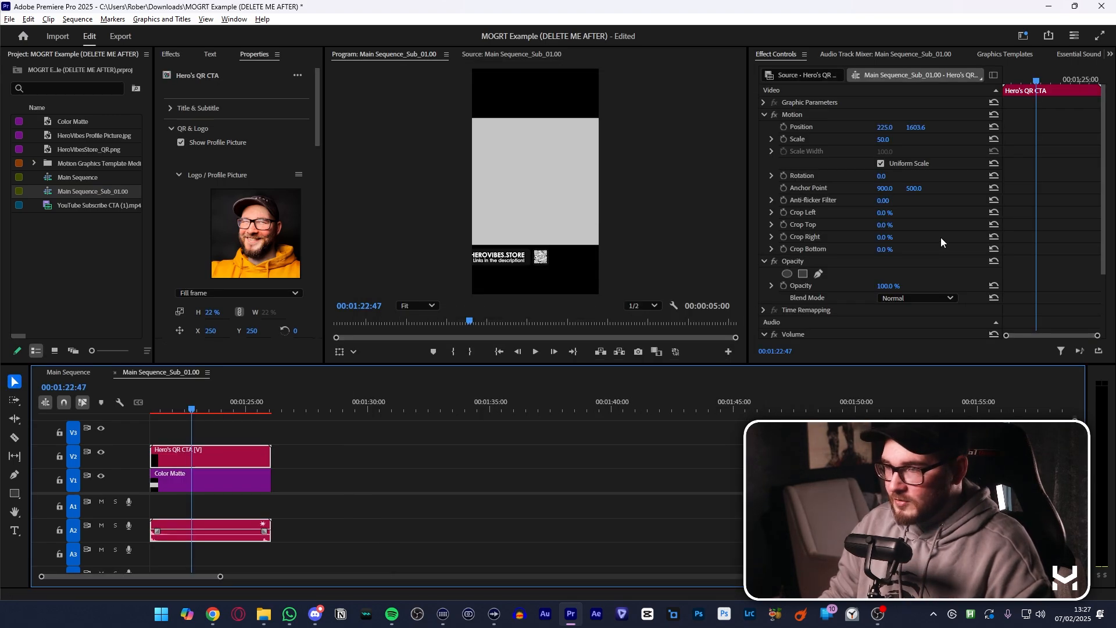
# - Move the Hero's QR CTA clip up in the vertical subsequence to a vertical position of about 597
pyautogui.moveTo(913, 127); pyautogui.dragTo(872, 127)
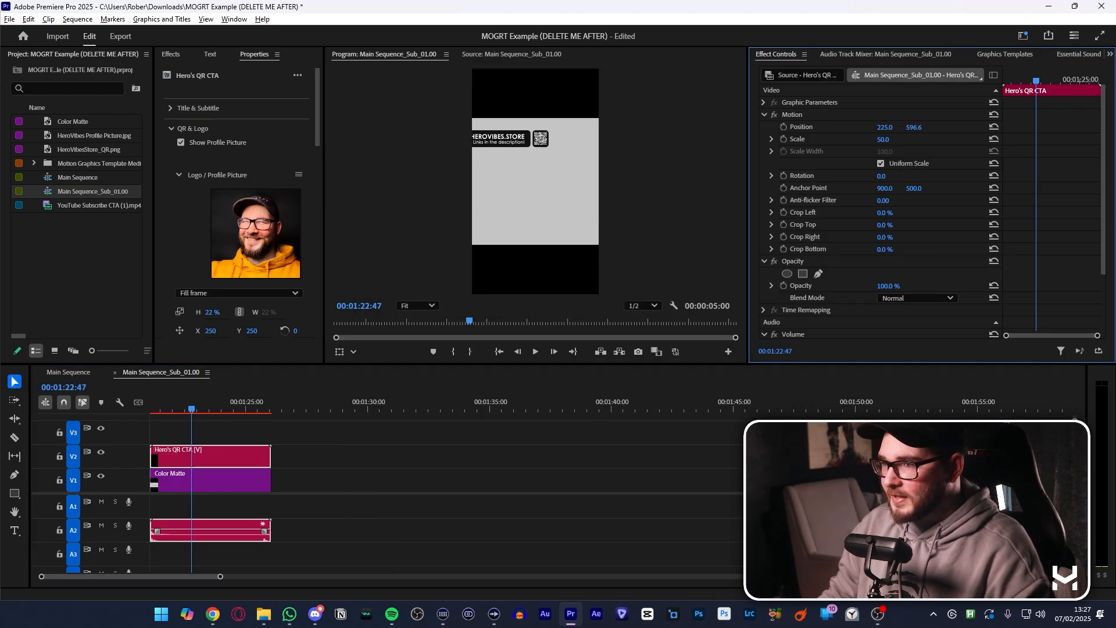